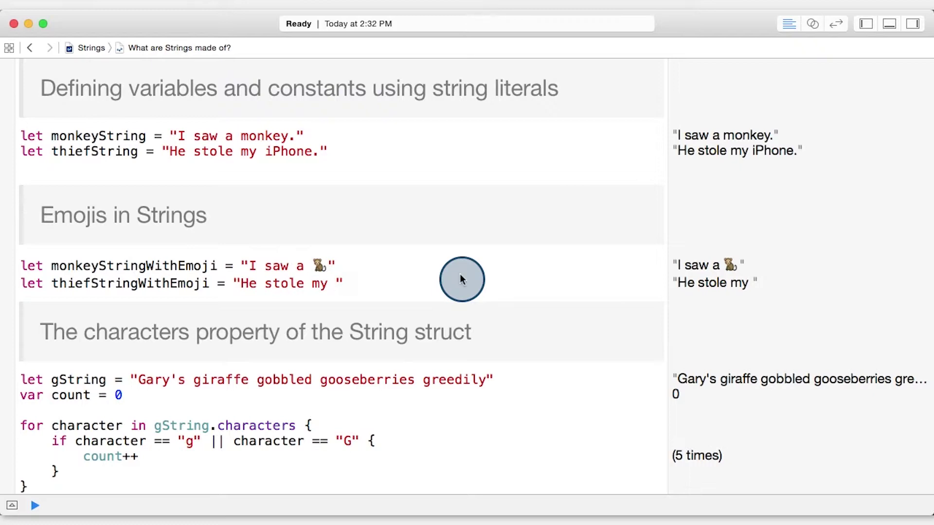
Append a phone emoji to the thief string after "He stole my"
key(ctrl+super+space)
click(459, 275)
scroll(599, 286, down, 3)
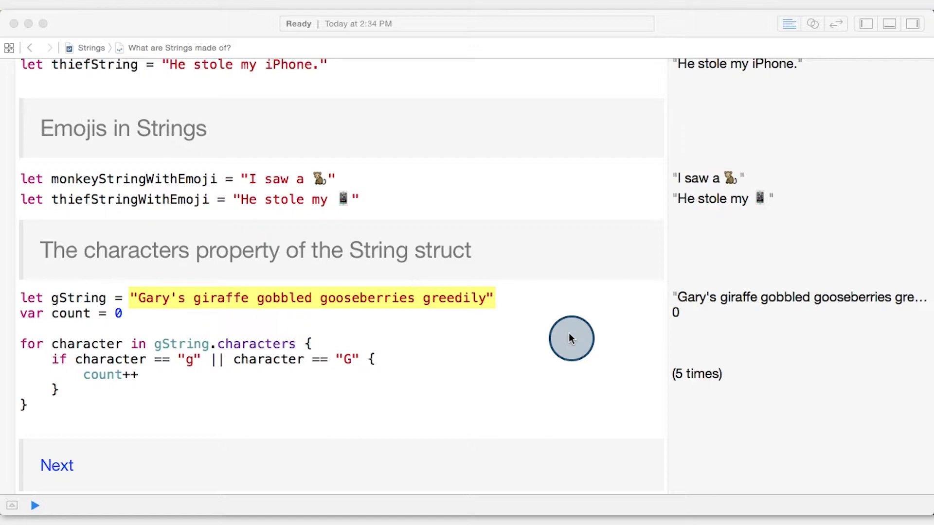
Add a count line below the giraffe loop and preview its value, 5
click(616, 297)
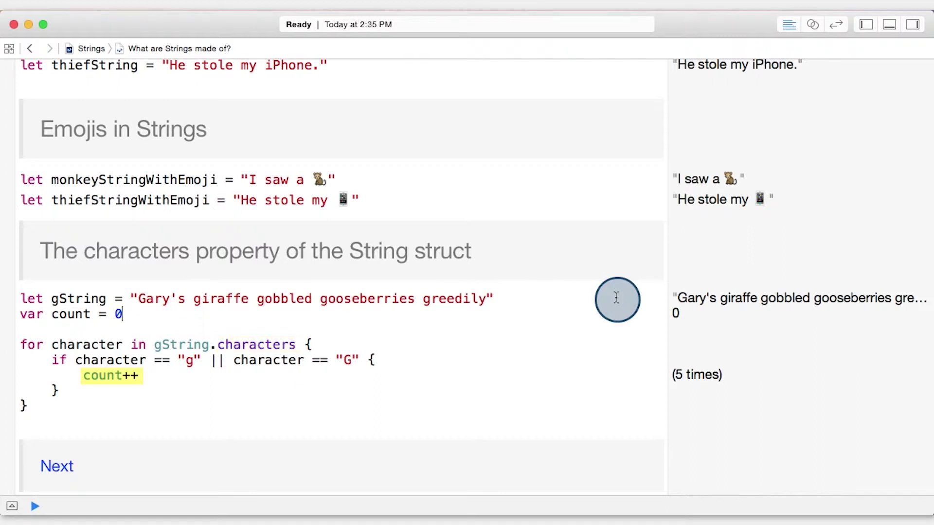
click(194, 423)
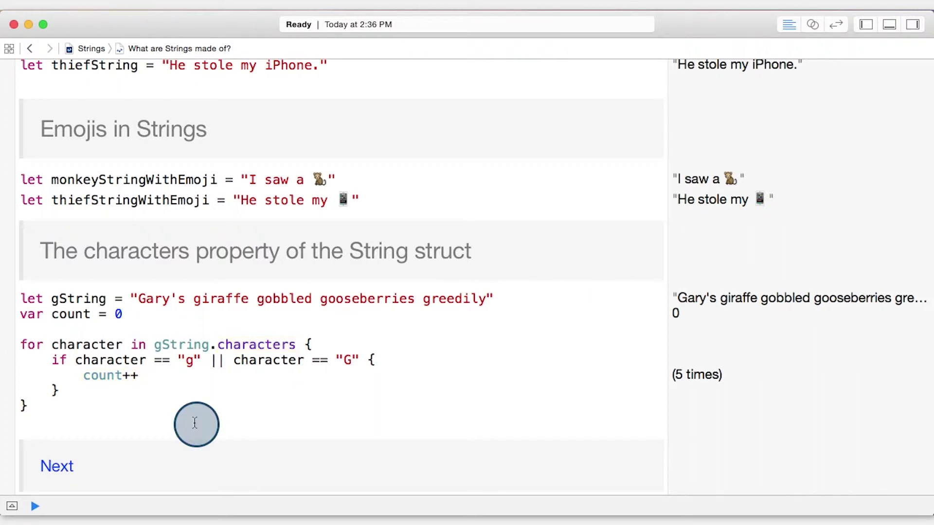
text(count)
key(Return)
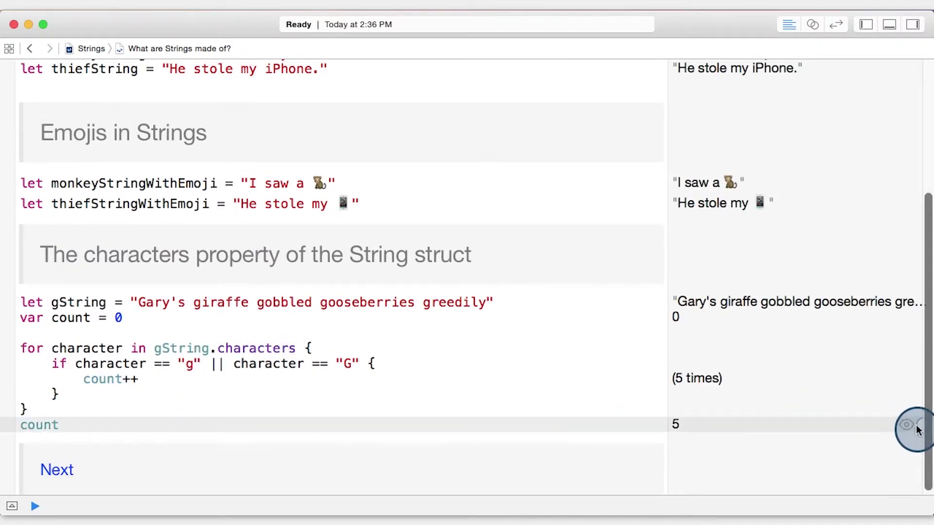
click(907, 425)
scroll(59, 473, down, 1)
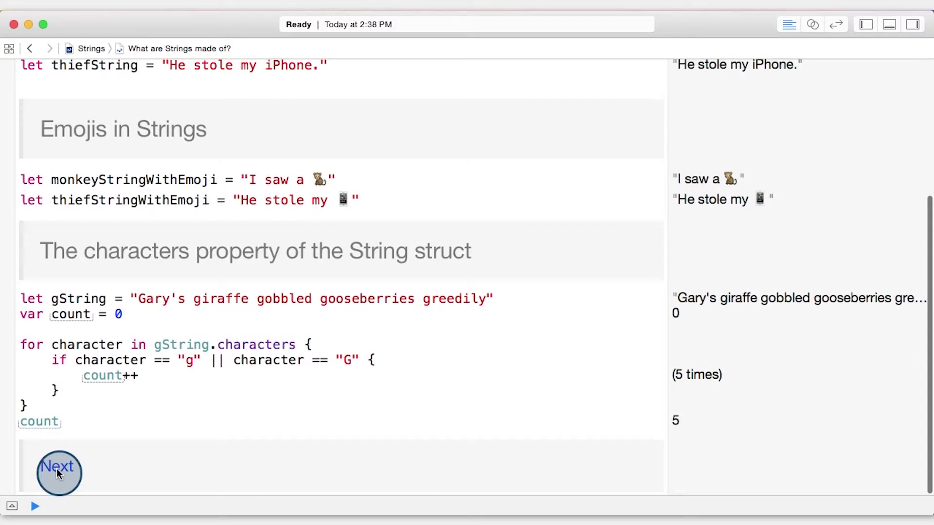
click(59, 470)
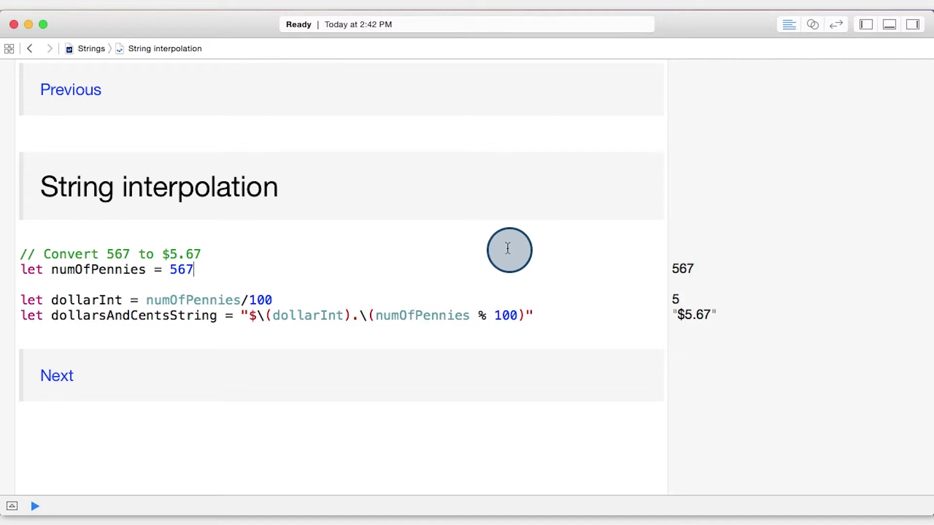
Inspect dollarsAndCentsString's interpolated expressions and preview its "$5.67" result
drag(273, 315, 517, 315)
click(356, 315)
text(.)
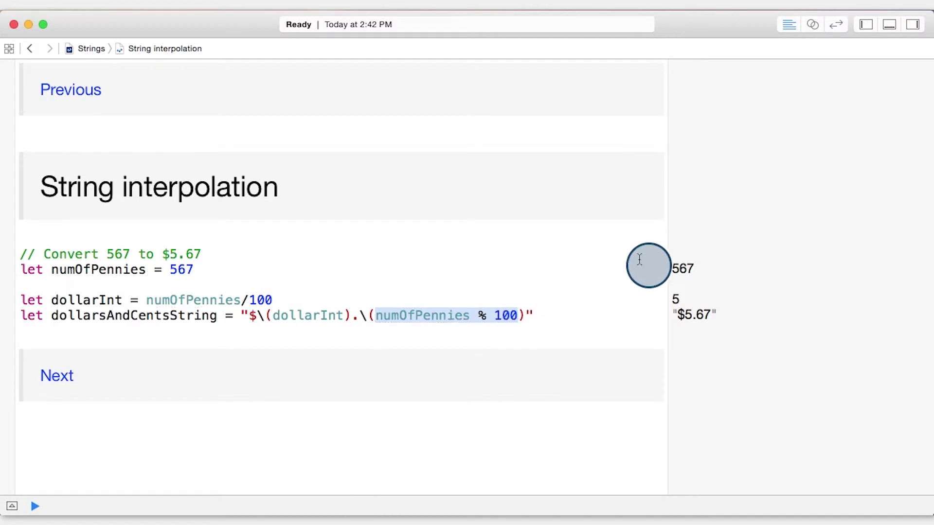
click(634, 259)
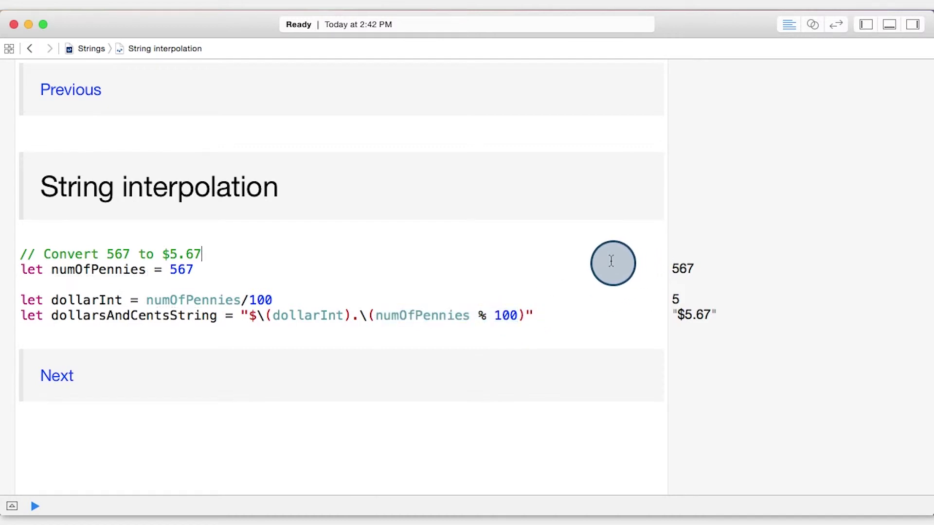
mouse_move(803, 315)
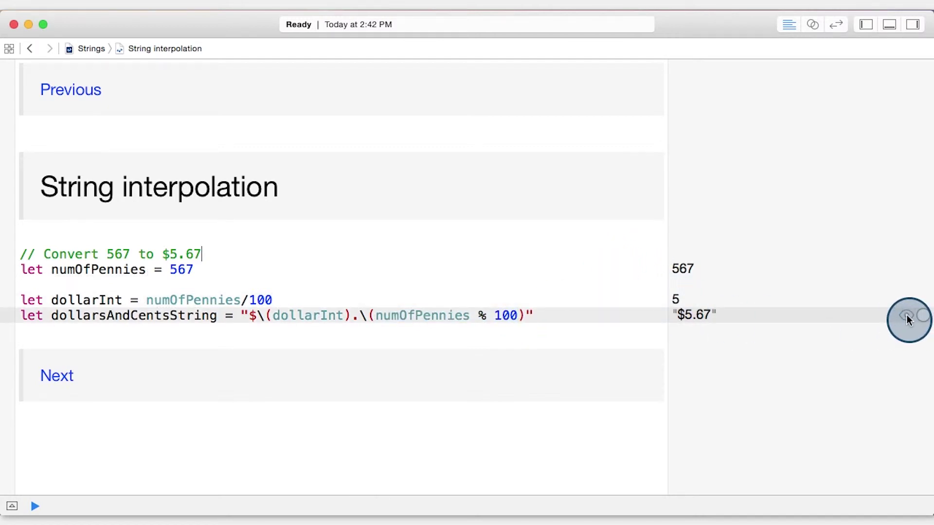
click(908, 315)
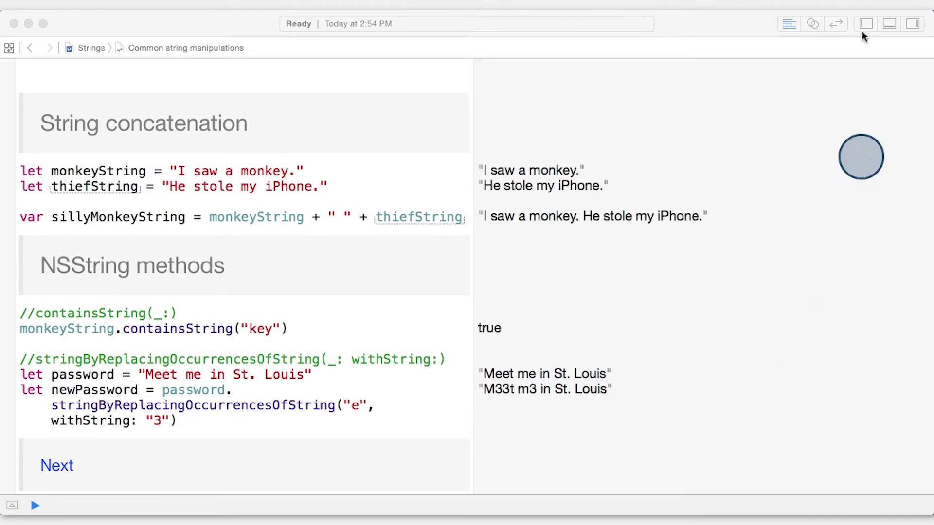
Activate the playground window to write the sillyMonkeyString line
click(747, 20)
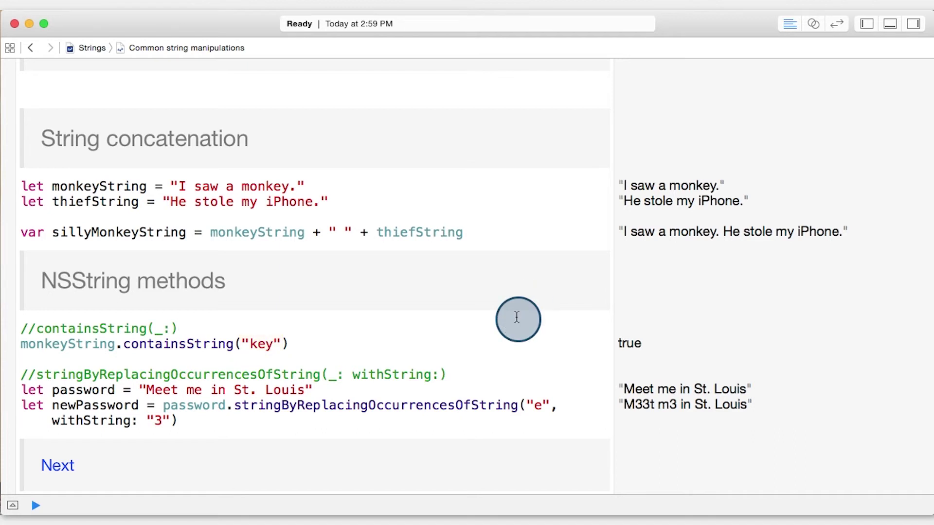
mouse_move(767, 344)
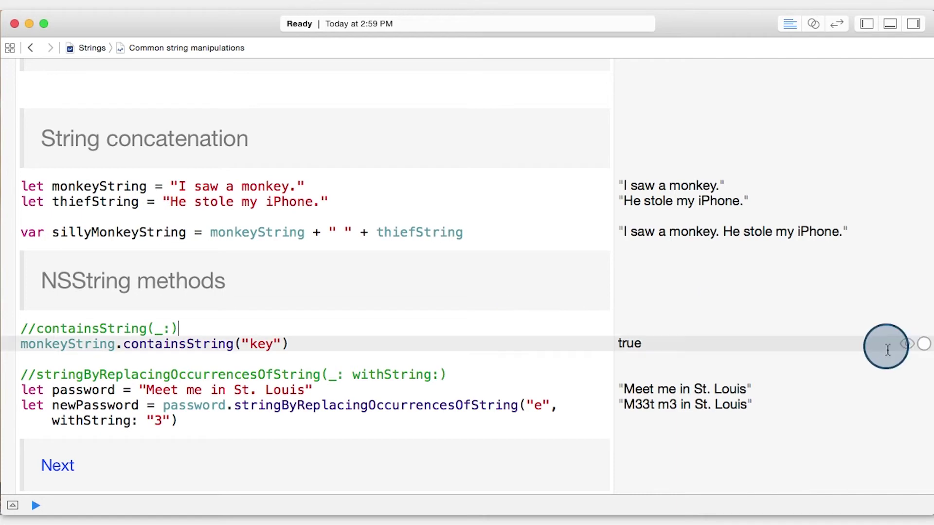
Preview containsString's true result and newPassword's "M33t m3 in St. Louis"
click(909, 344)
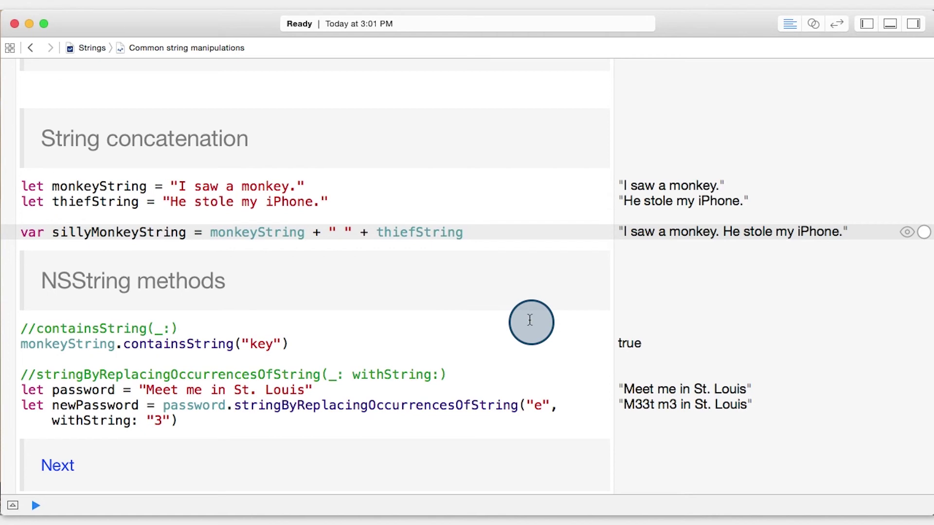
click(530, 321)
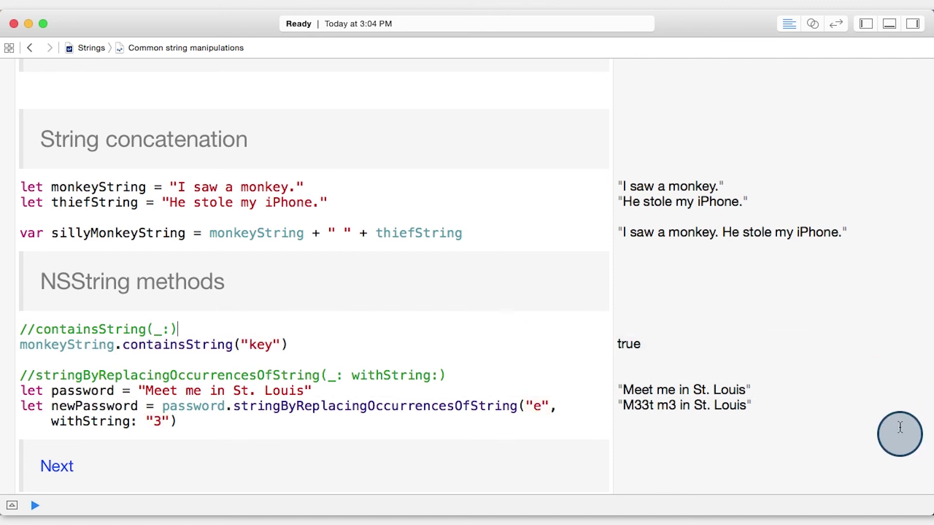
click(905, 406)
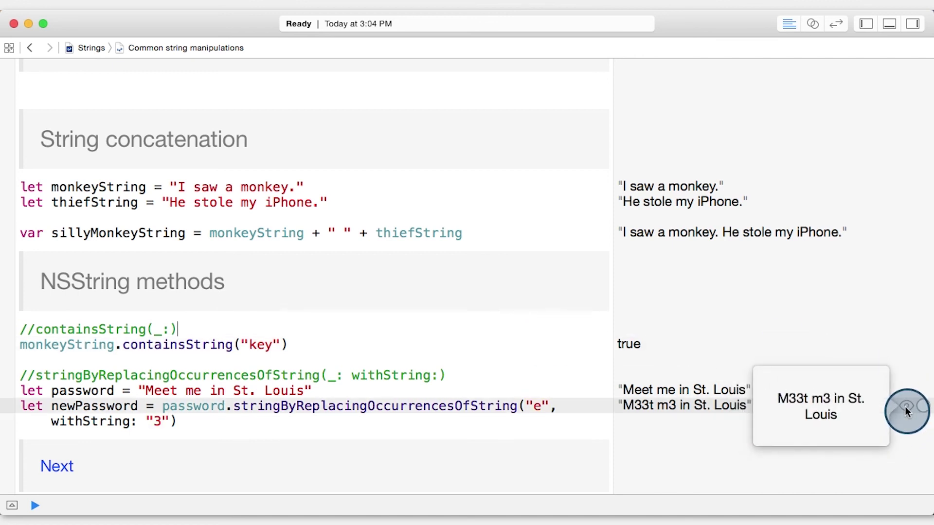